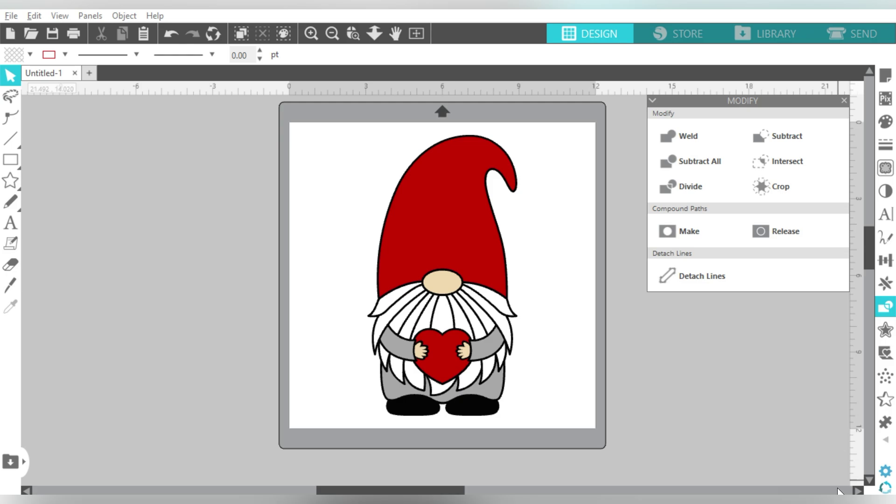
Pull the red hat, heart and black outline layer apart to inspect them, then put them back.
left_click_drag(450, 202, 452, 200)
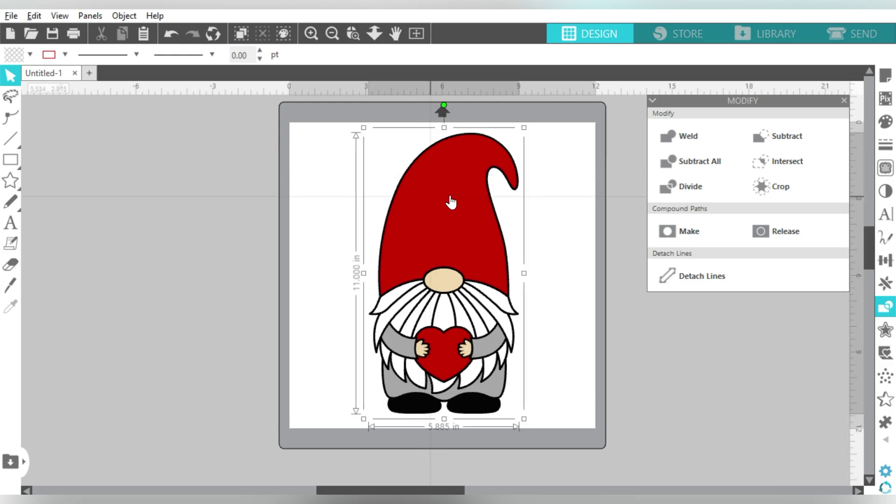
left_click(583, 187)
left_click_drag(456, 213, 328, 213)
left_click_drag(441, 355, 329, 354)
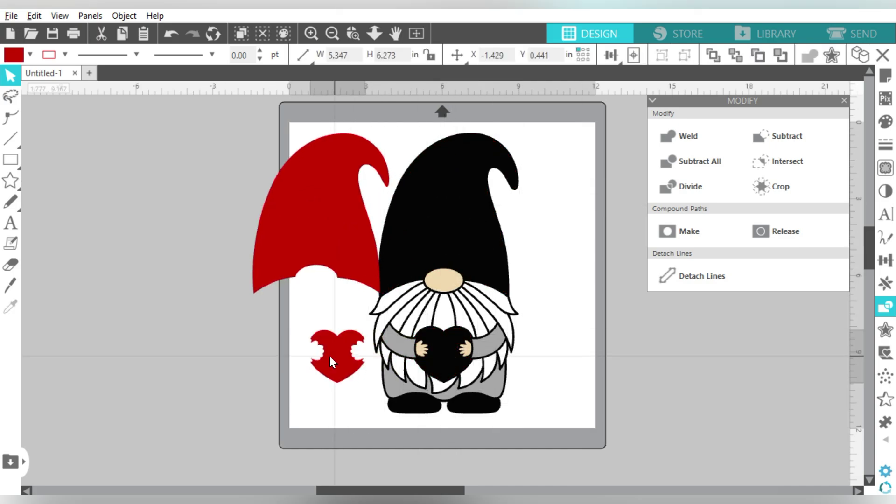
left_click_drag(440, 357, 562, 362)
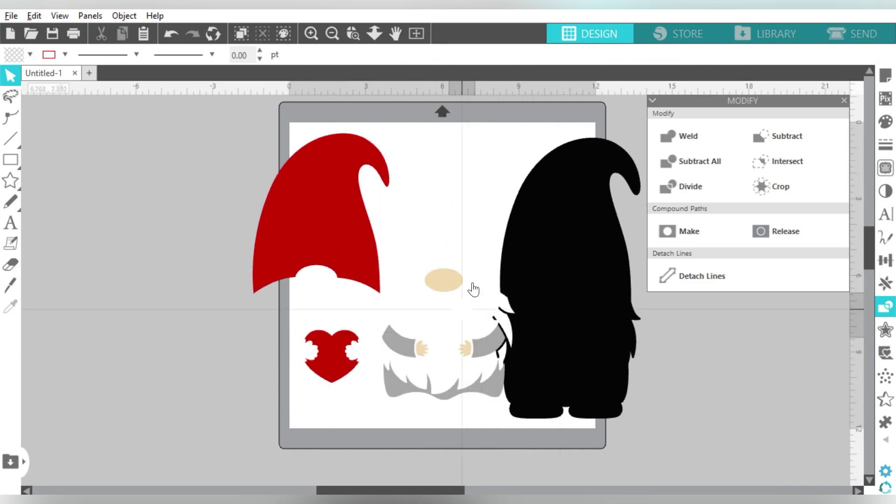
left_click(481, 255)
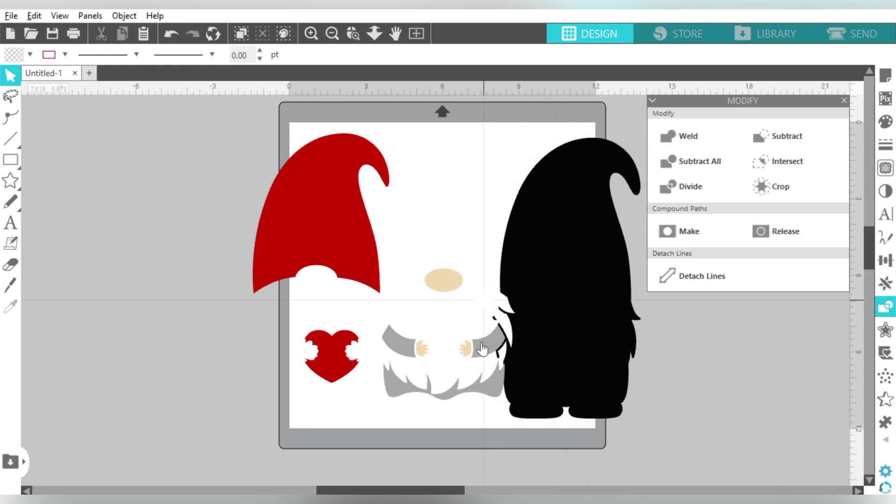
left_click(613, 173)
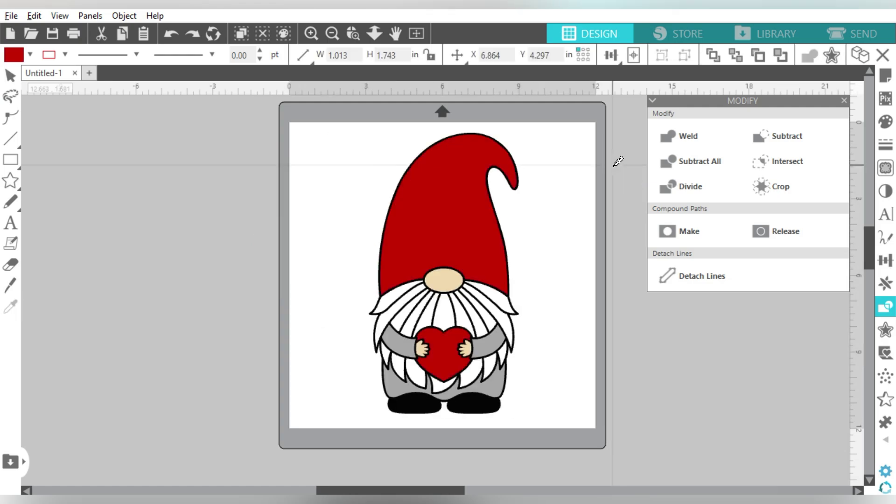
left_click(616, 161)
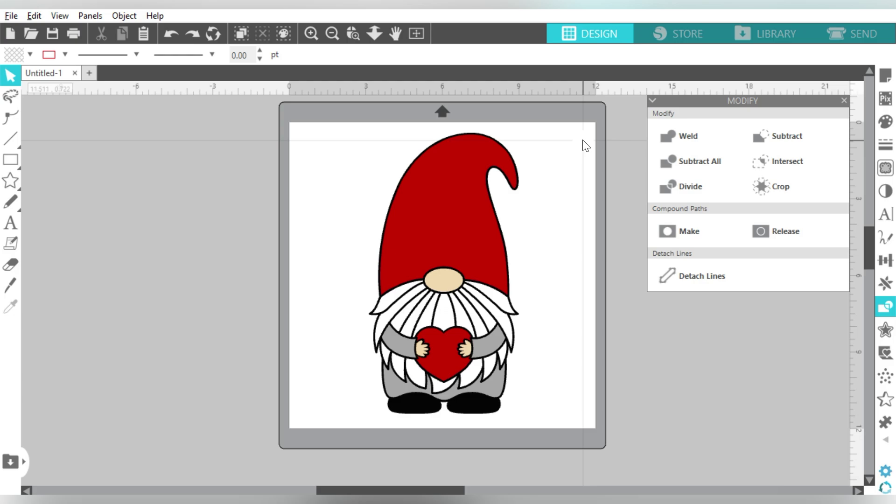
Inspect the beard, gray arms, tan nose, hand and outline pieces by pulling them apart.
left_click(480, 191)
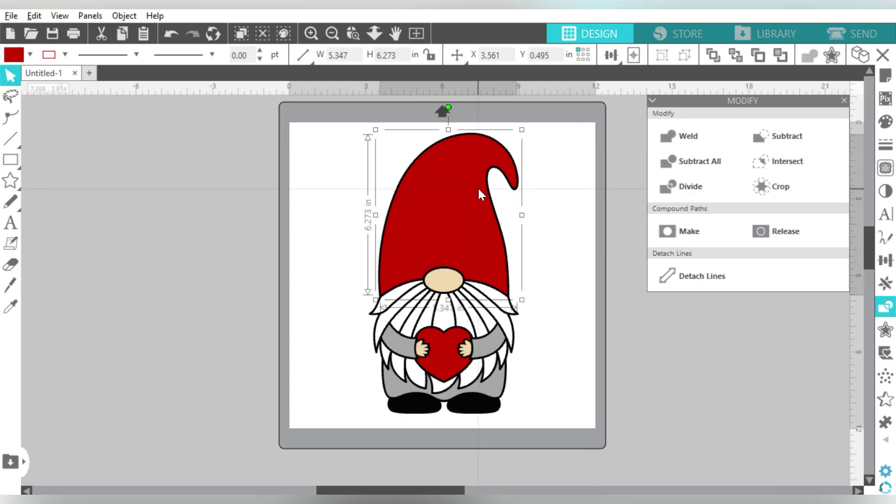
left_click(499, 321)
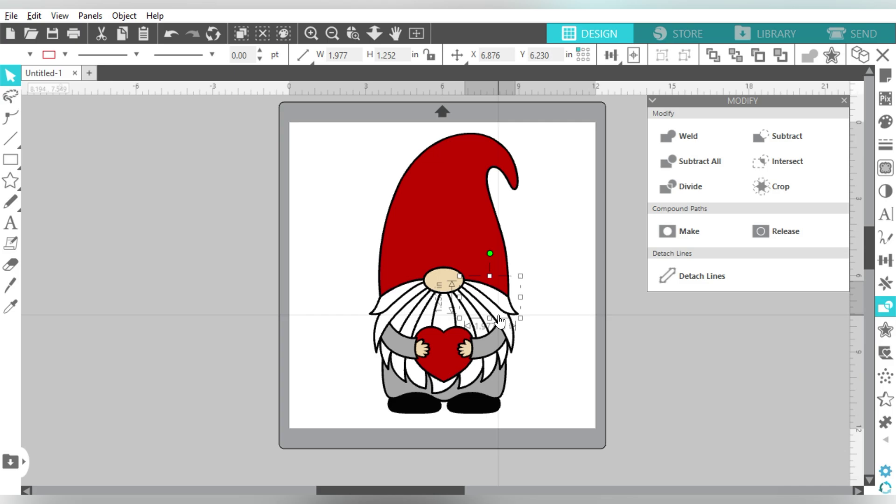
left_click_drag(500, 321, 348, 331)
key("ctrl+z")
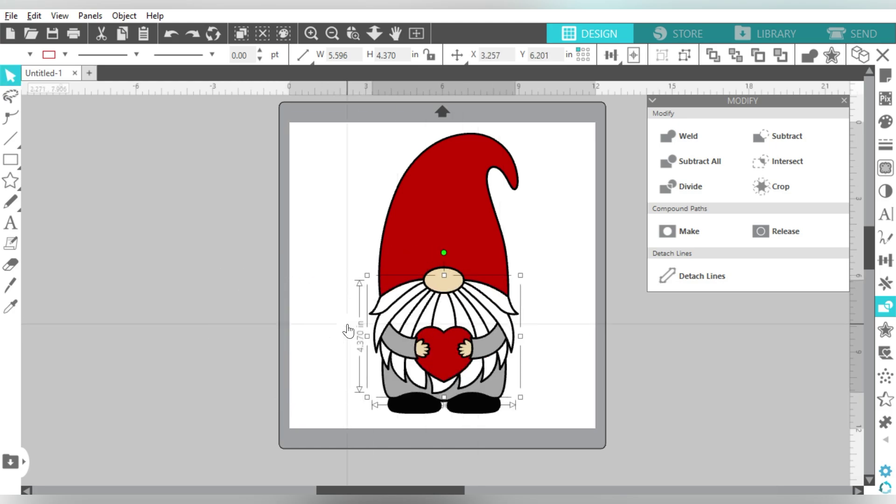
left_click(497, 389)
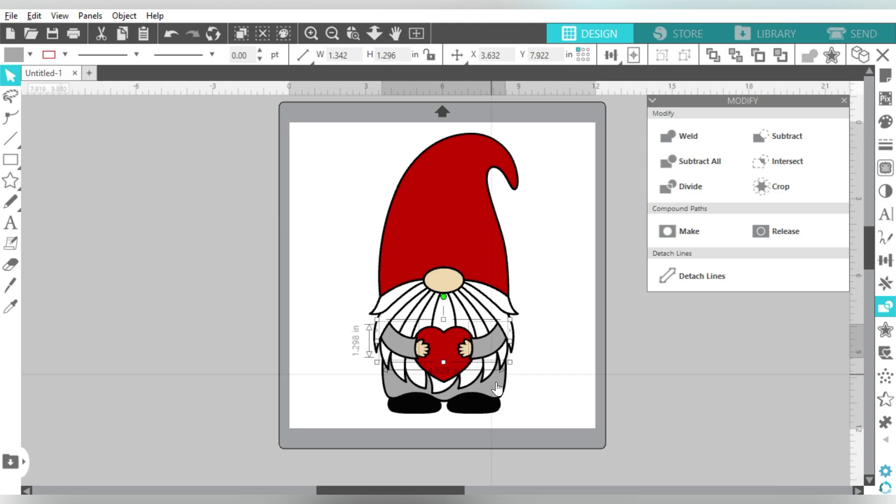
left_click_drag(497, 388, 366, 380)
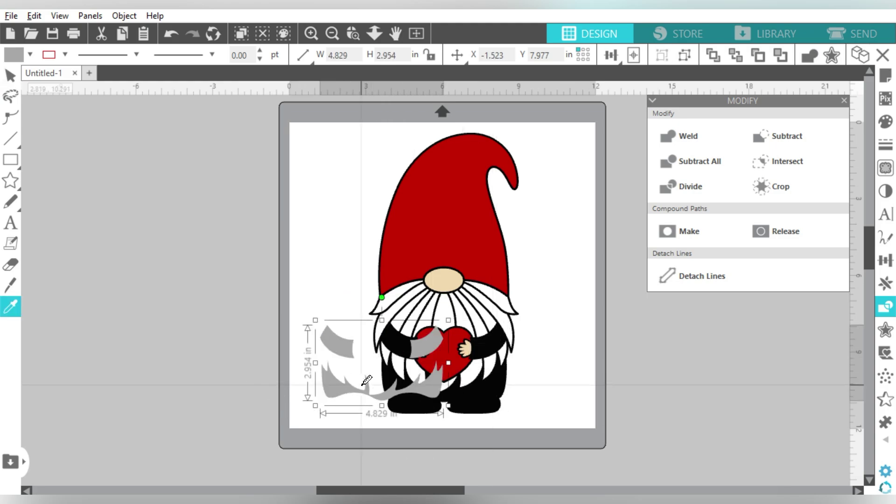
left_click_drag(436, 277, 334, 286)
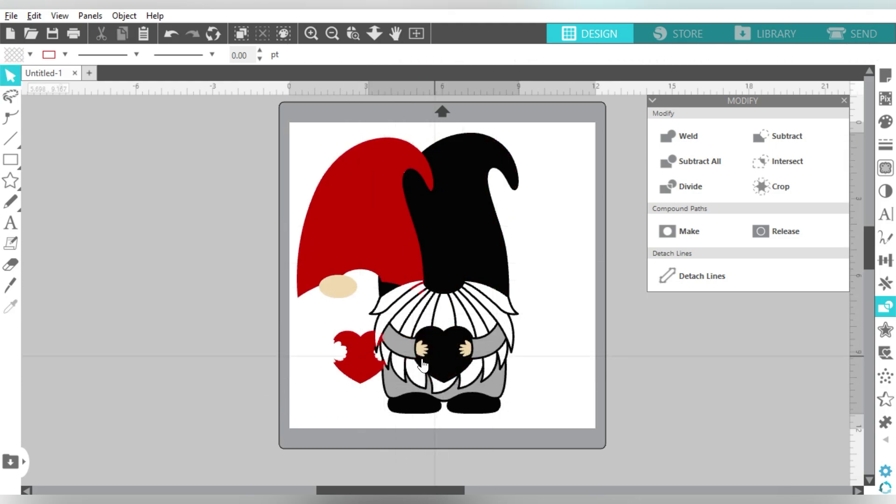
left_click_drag(422, 364, 249, 357)
key("i")
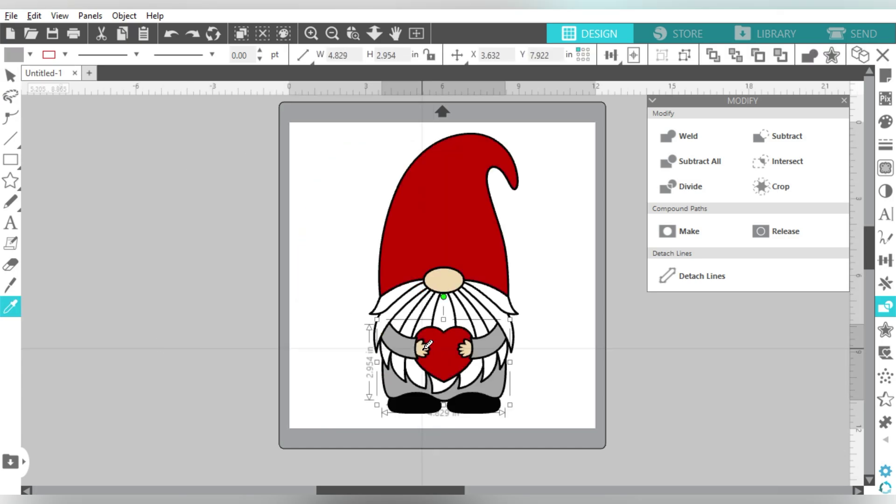
key("v")
left_click(423, 349)
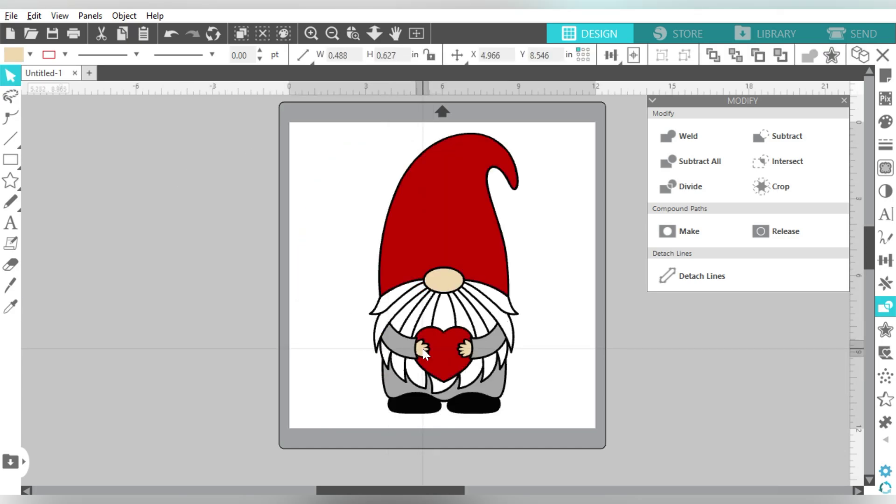
left_click(447, 281)
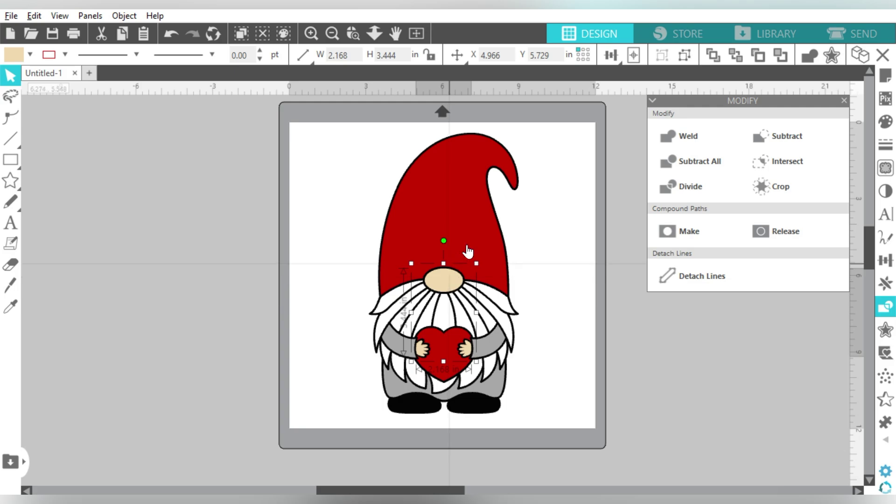
Group all the gnome pieces together, discarding a stray pasted copy.
left_click_drag(570, 146, 347, 423)
key("ctrl+g")
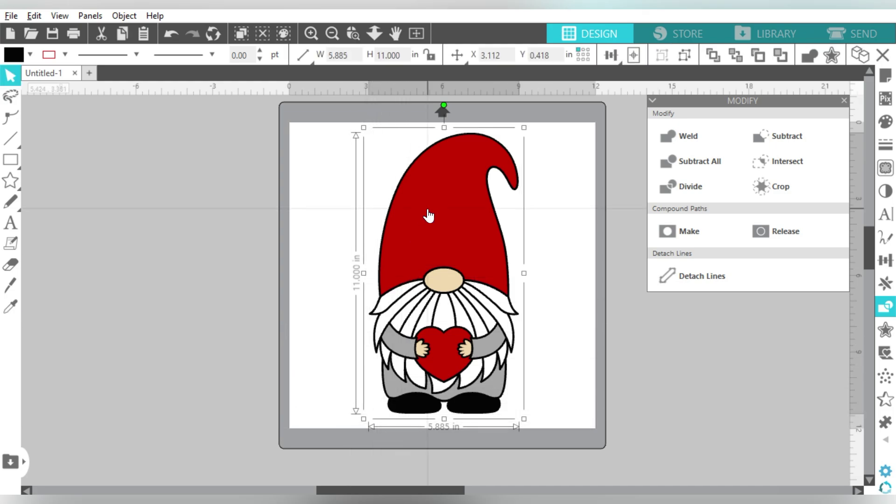
key("ctrl+v")
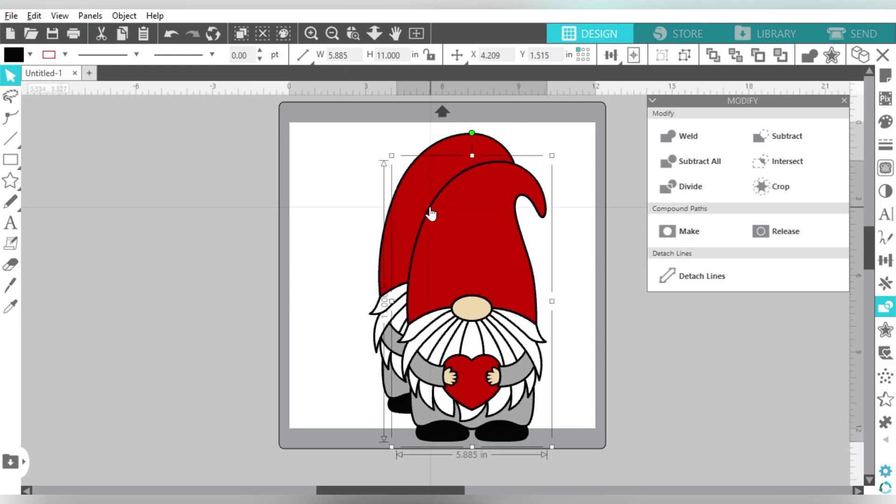
left_click_drag(470, 248, 186, 208)
key("Delete")
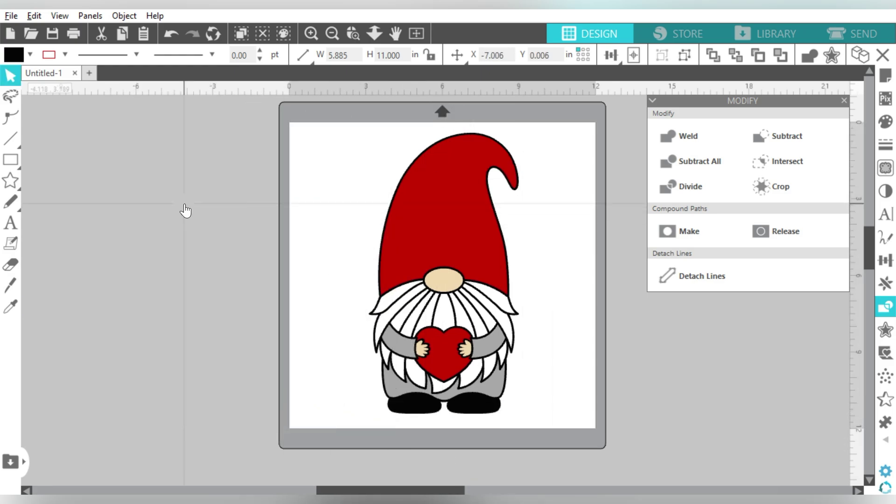
Duplicate the gnome and move the copy left, off the mat.
left_click(449, 219)
key("i")
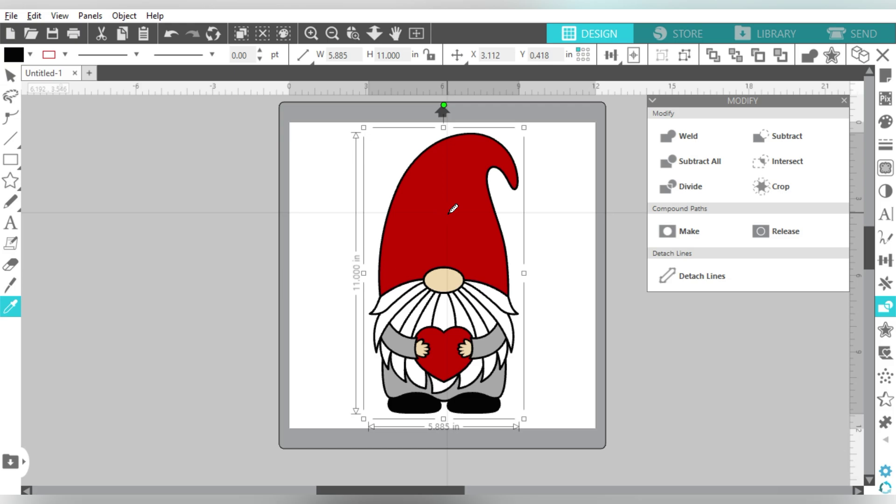
key("ctrl+d")
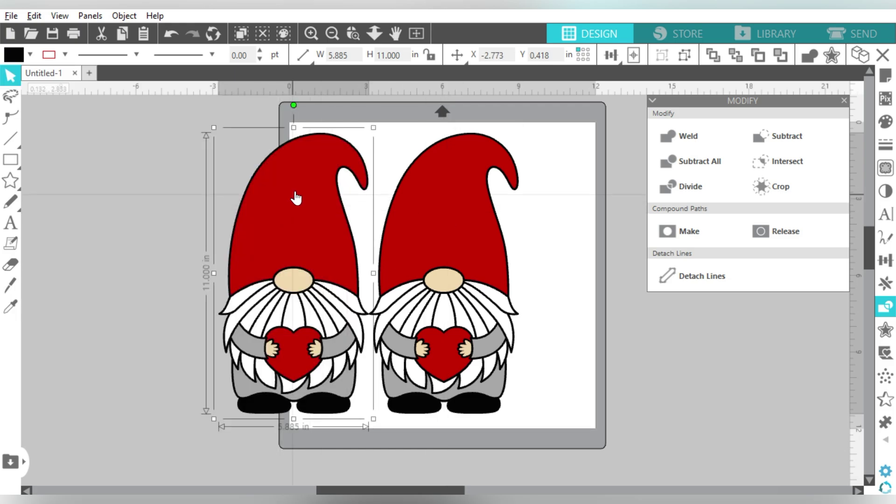
left_click_drag(296, 194, 157, 189)
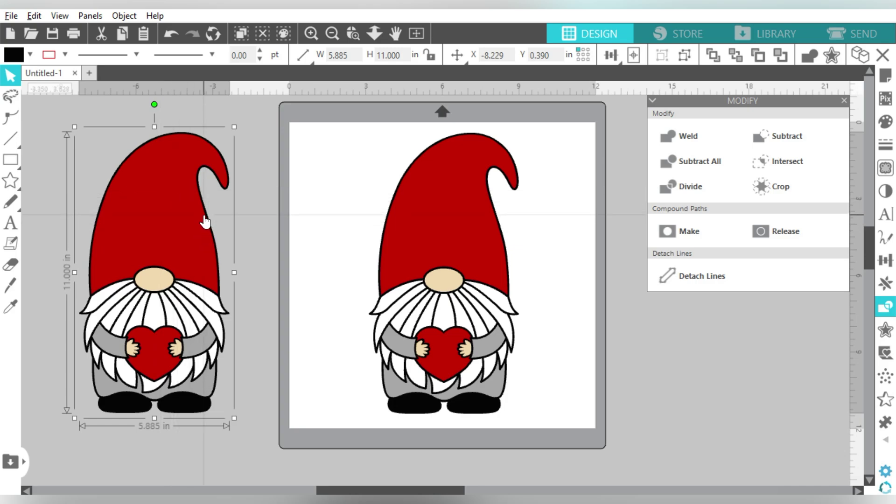
Make the gnome on the mat a single compound path.
left_click(451, 194)
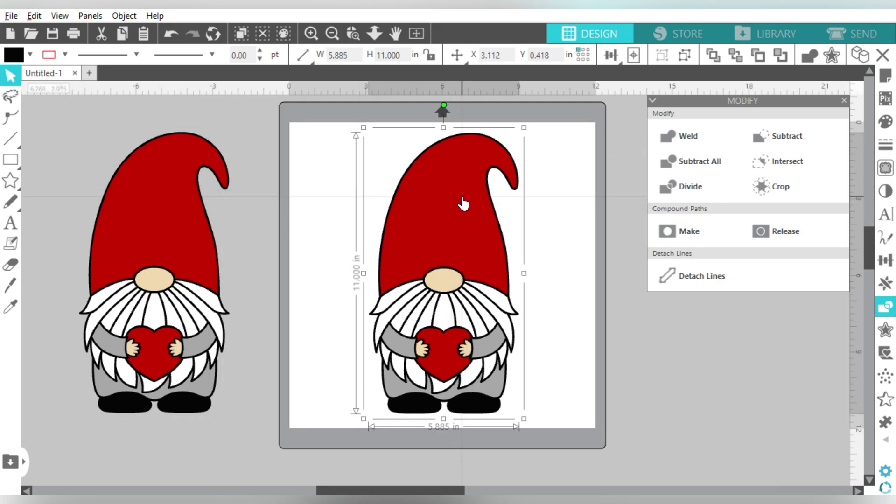
right_click(461, 202)
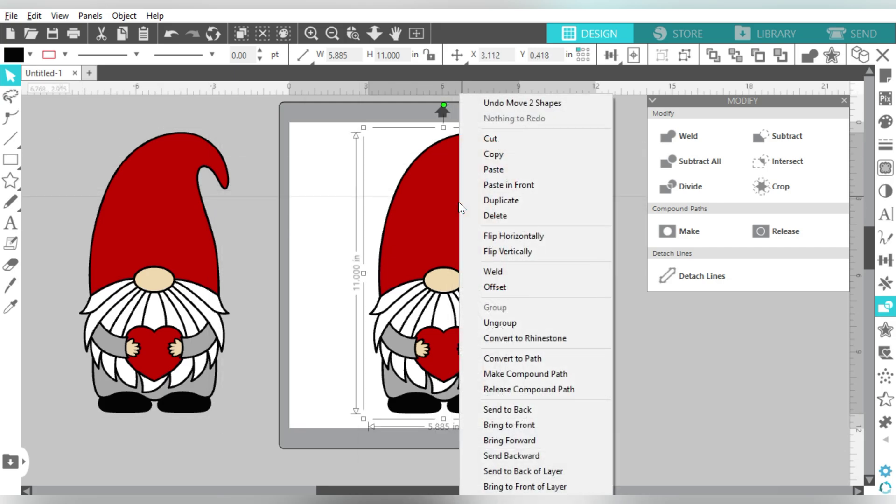
left_click(529, 376)
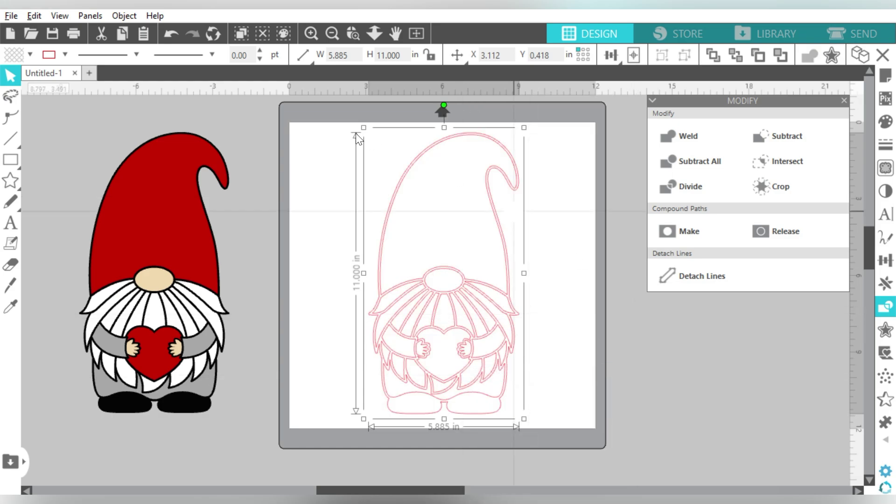
Set the outline gnome's line colour to black.
left_click(65, 54)
left_click(52, 75)
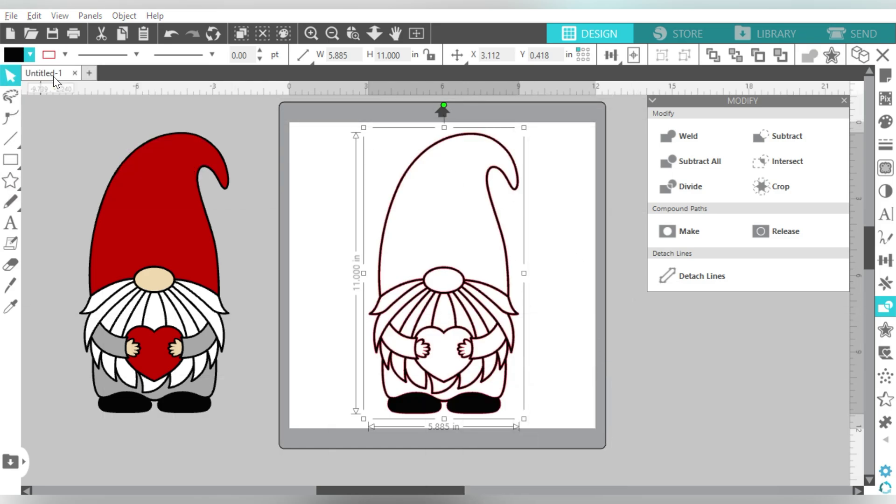
left_click(65, 55)
left_click(91, 77)
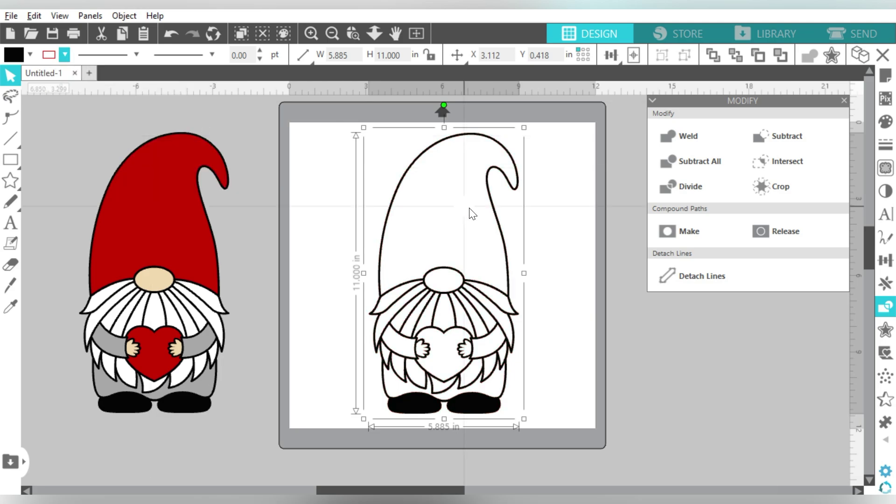
left_click(583, 226)
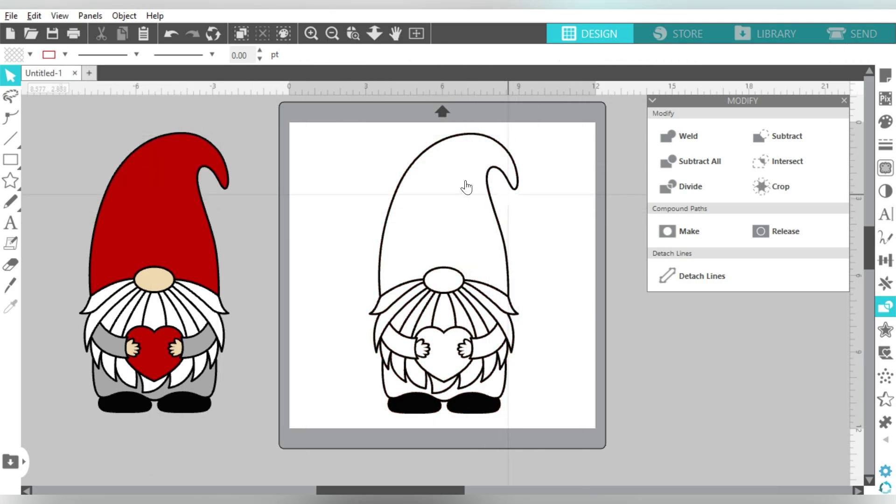
Move the coloured gnome from the left onto the mat, lined up over the outline gnome.
left_click(159, 195)
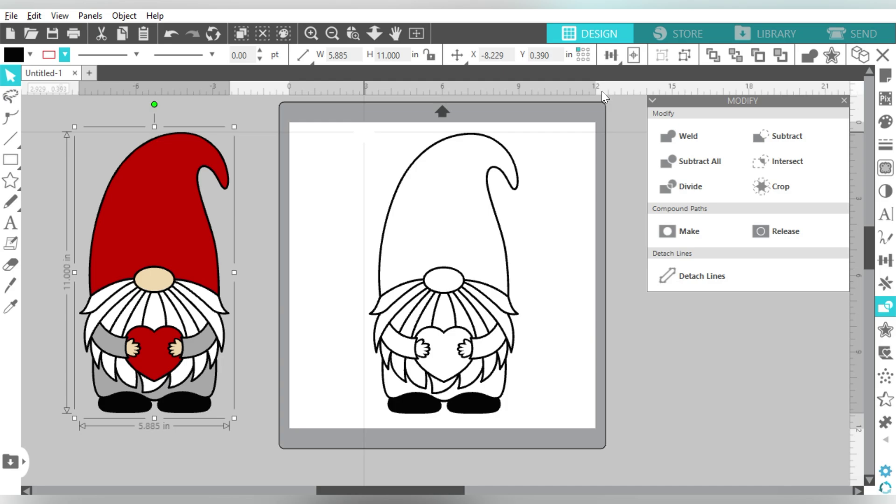
left_click(232, 370)
left_click(232, 370)
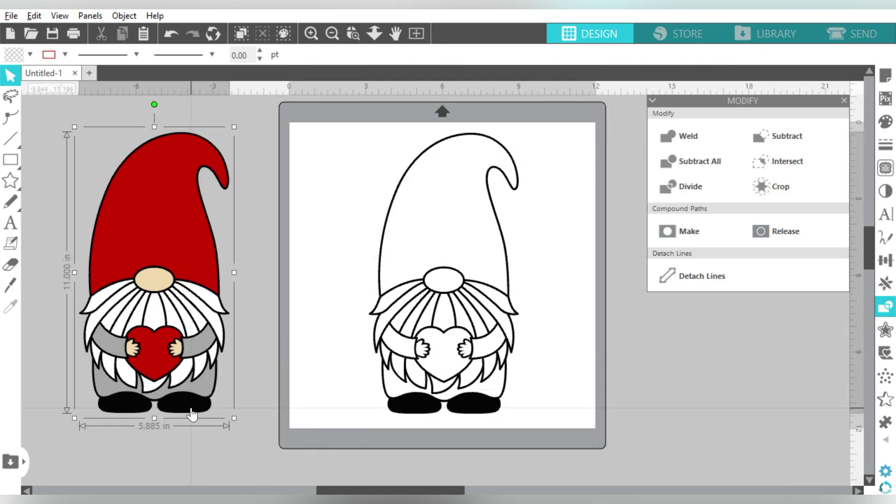
left_click_drag(284, 142, 112, 318)
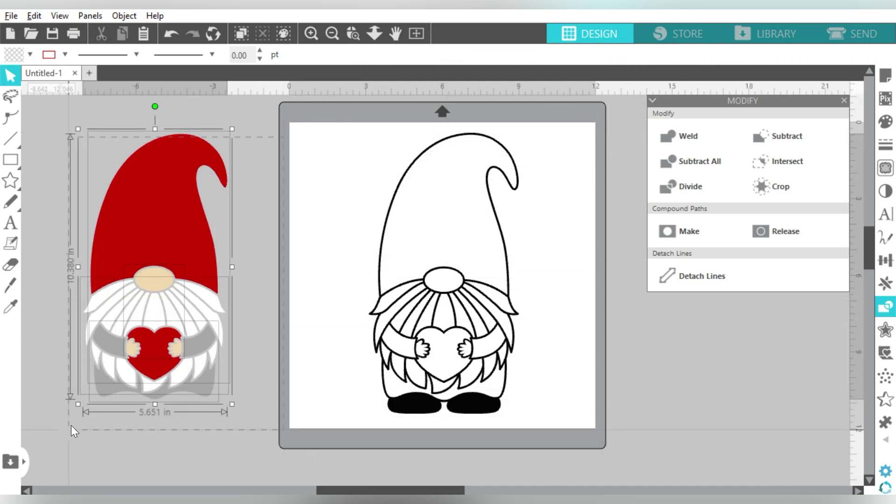
left_click_drag(155, 205, 446, 206)
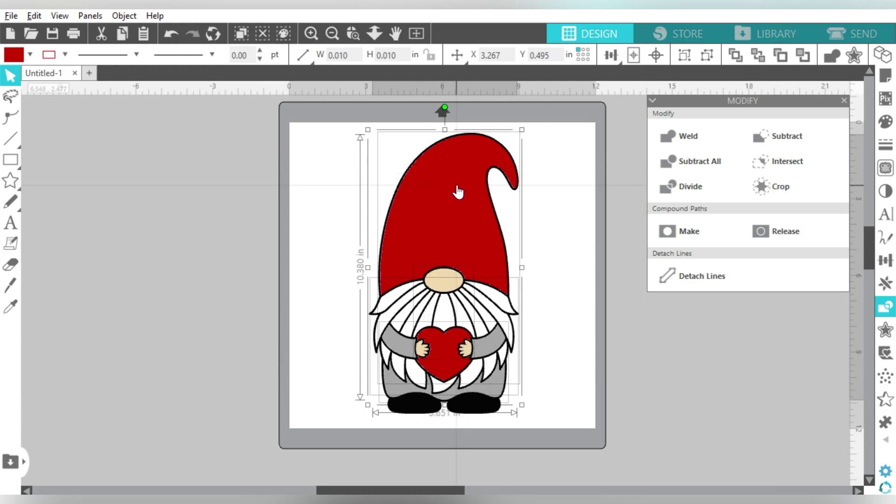
left_click_drag(458, 191, 458, 191)
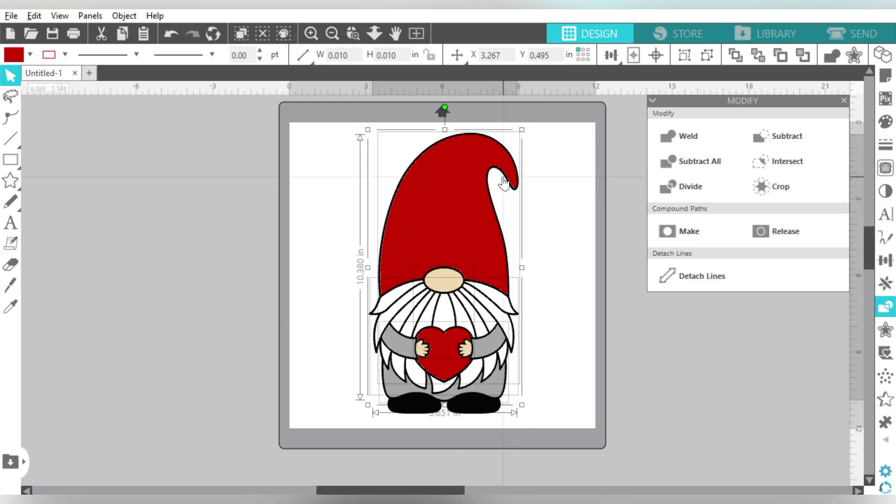
Use the Eyedropper to copy the coloured gnome's colours onto the outline gnome.
left_click_drag(508, 172, 507, 173)
key("i")
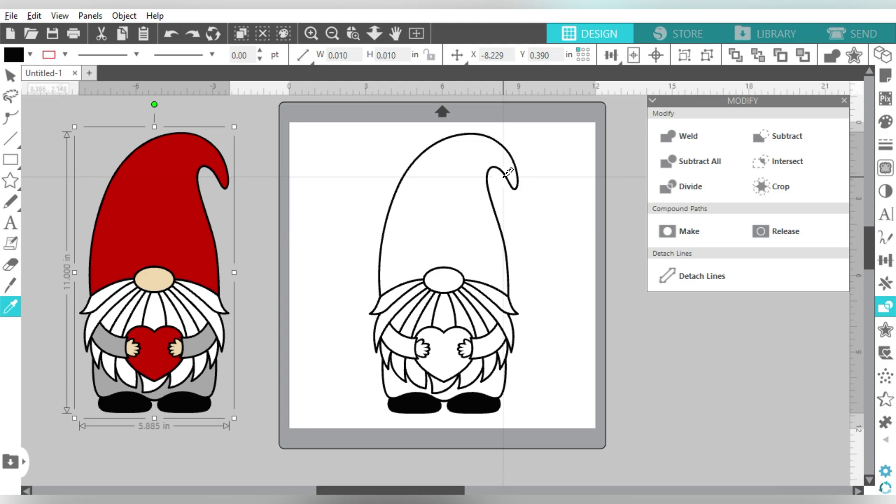
left_click(508, 173)
left_click(508, 173)
key("Escape")
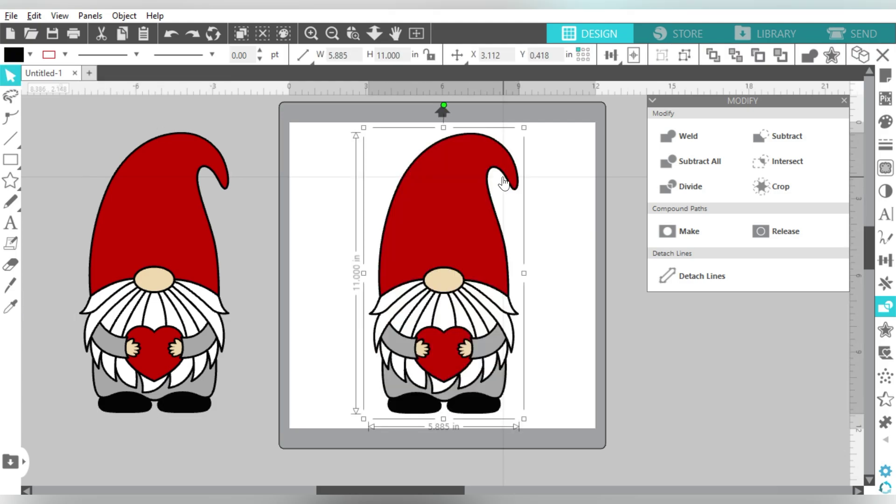
left_click(539, 243)
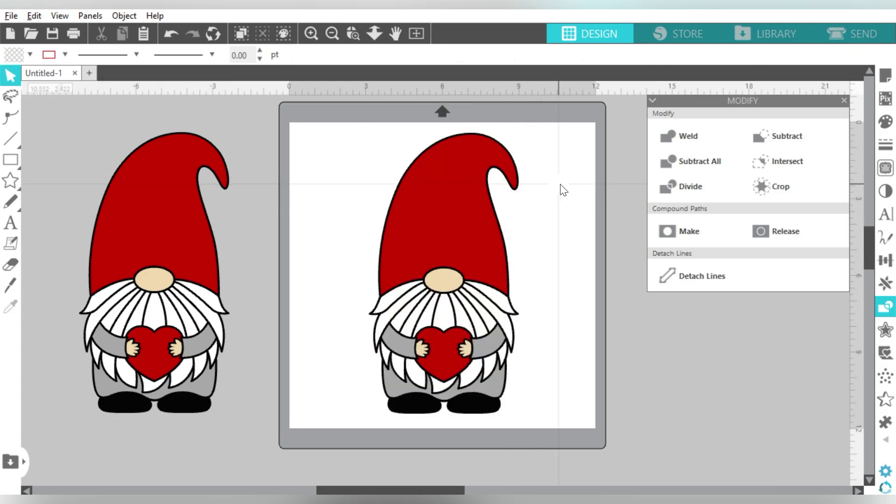
Ungroup the mat gnome and select the hat and heart pieces with the outline.
left_click(470, 239)
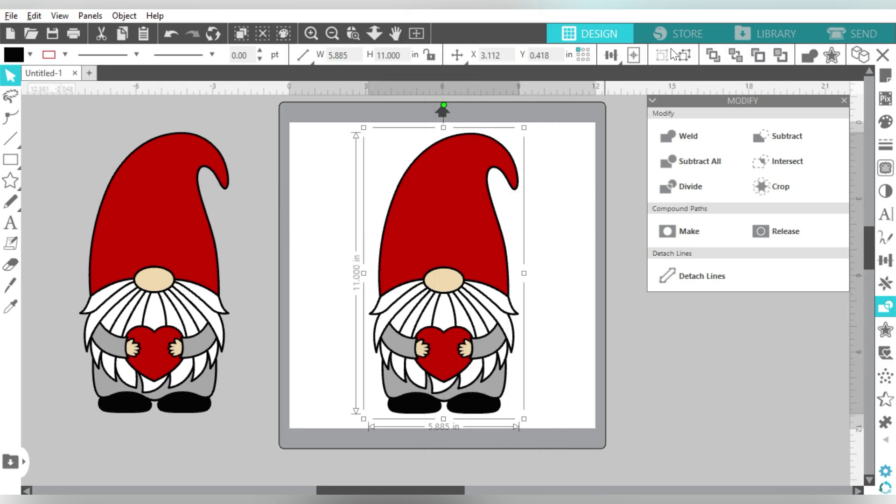
left_click(687, 55)
left_click(565, 163)
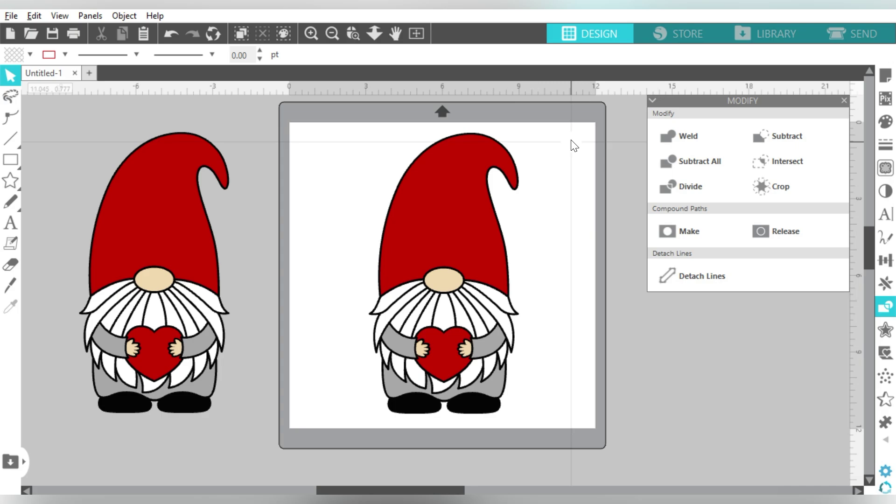
left_click_drag(572, 139, 466, 176)
Subtract the red hat, heart and beige face fills from the outline.
left_click(760, 133)
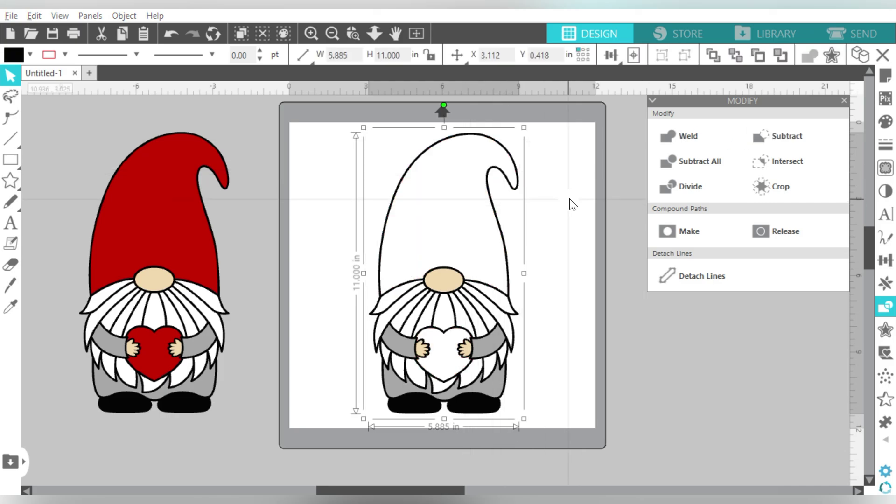
left_click_drag(573, 204, 444, 278)
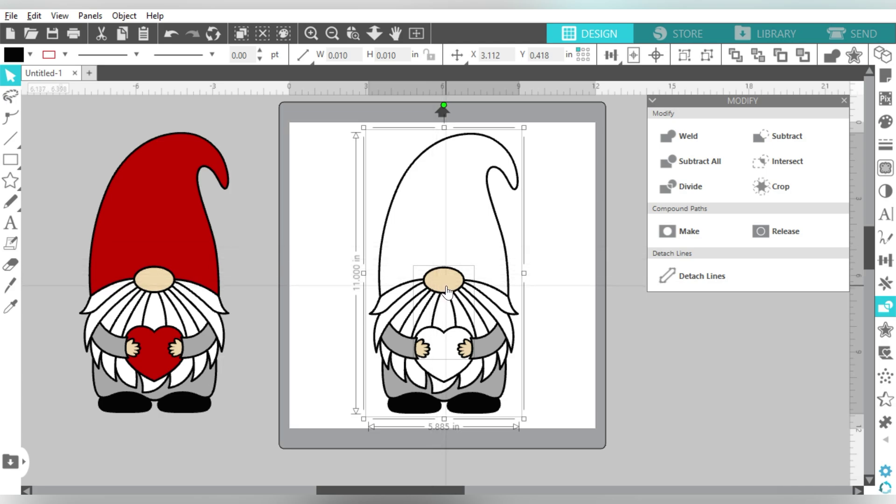
left_click(760, 136)
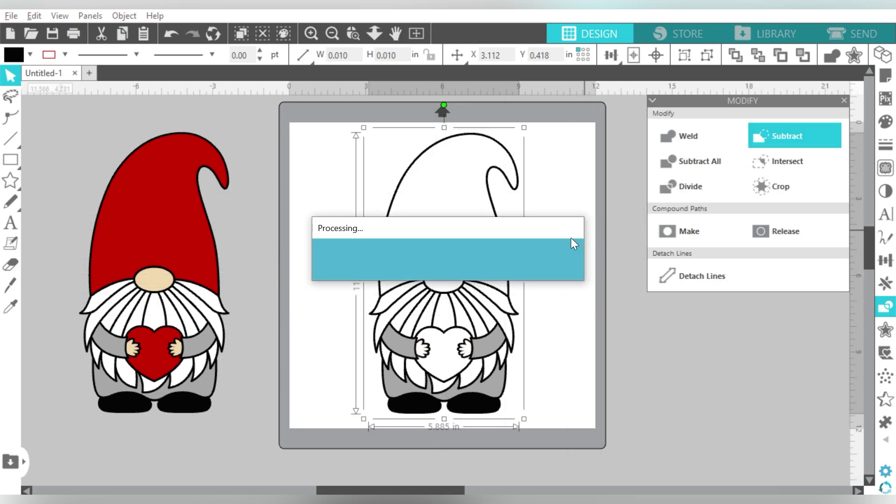
Subtract the lower fill pieces and delete the grey arm and leg fills.
left_click_drag(587, 197, 458, 382)
left_click_drag(552, 235, 499, 306)
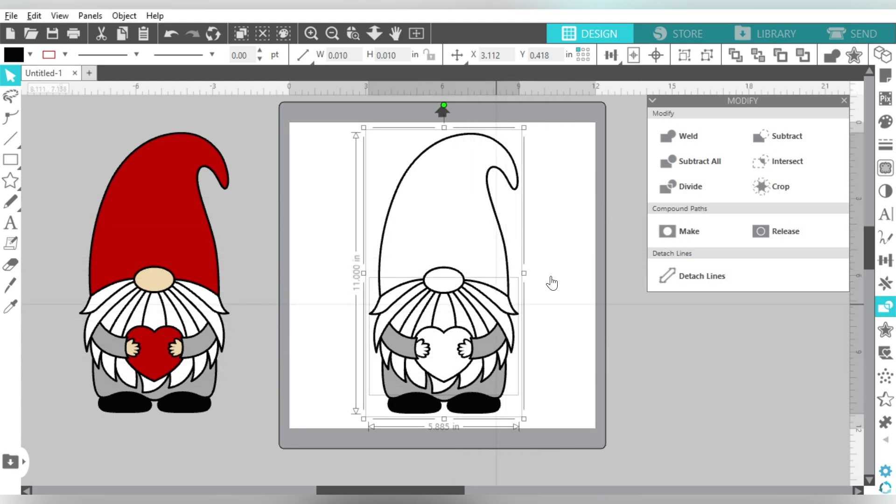
left_click(783, 134)
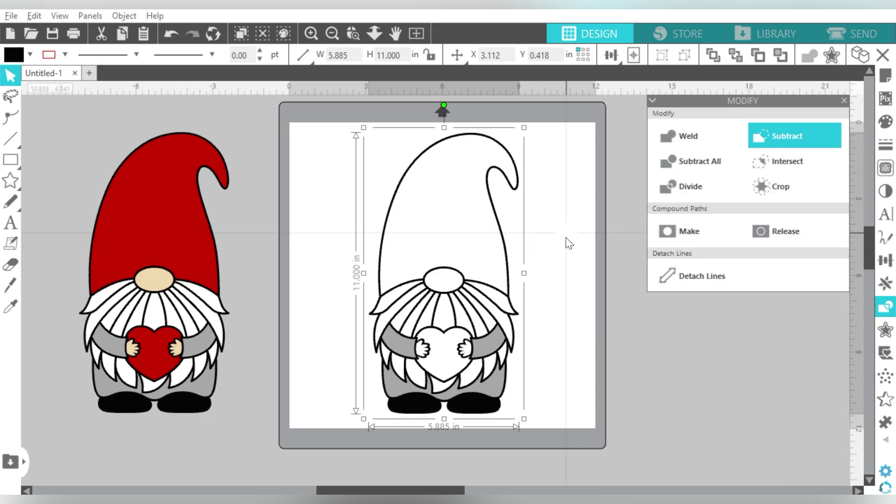
left_click_drag(566, 238, 461, 399)
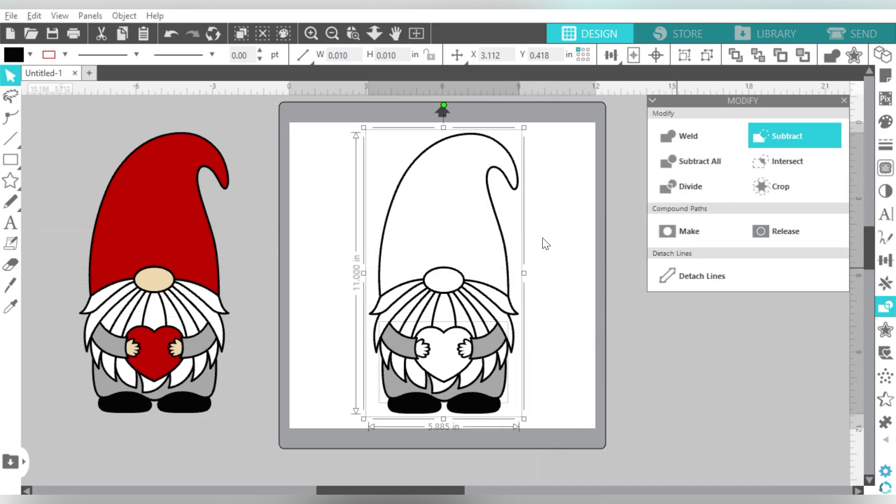
key("Delete")
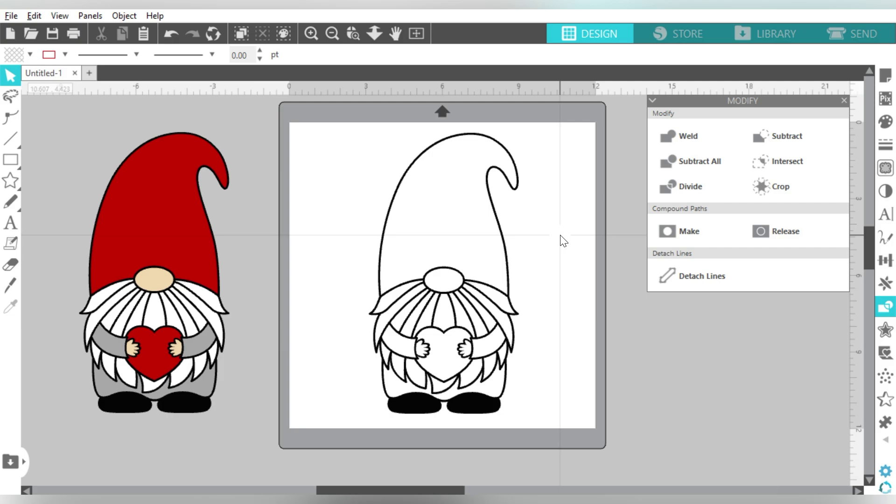
Delete the left gnome's black outline and drag its colour pieces onto the mat gnome.
left_click(174, 194)
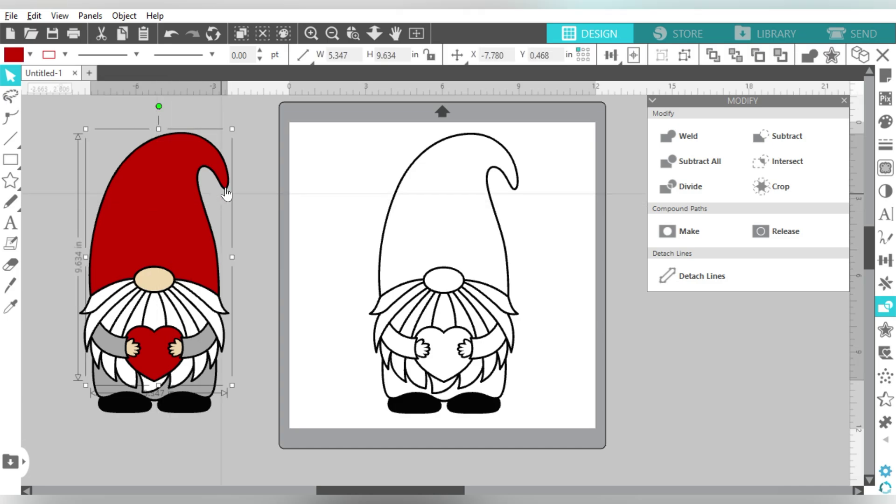
key("Delete")
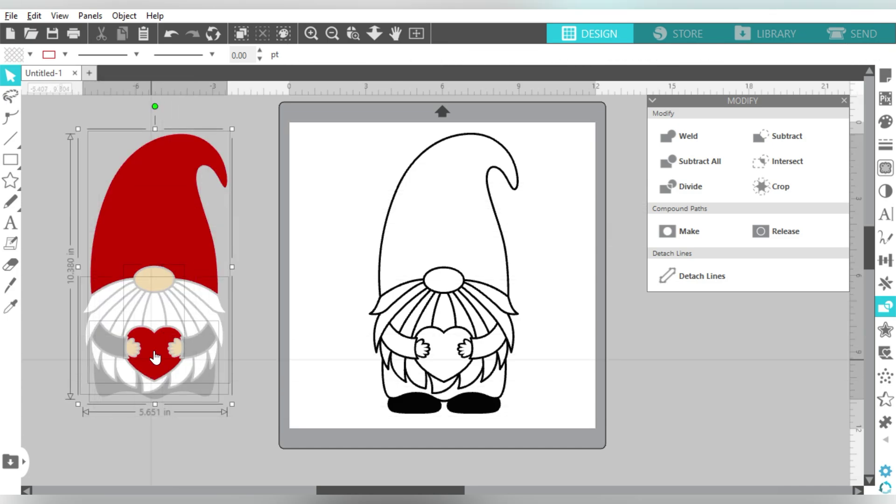
left_click_drag(150, 352, 444, 350)
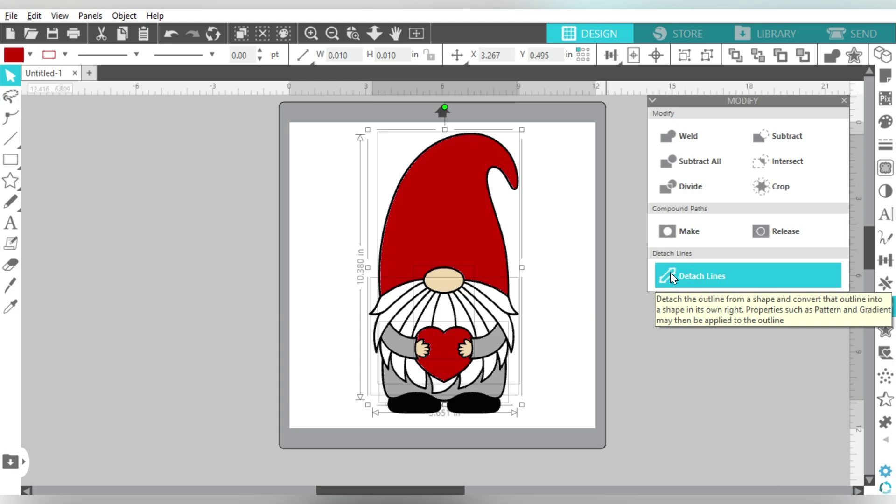
left_click(696, 376)
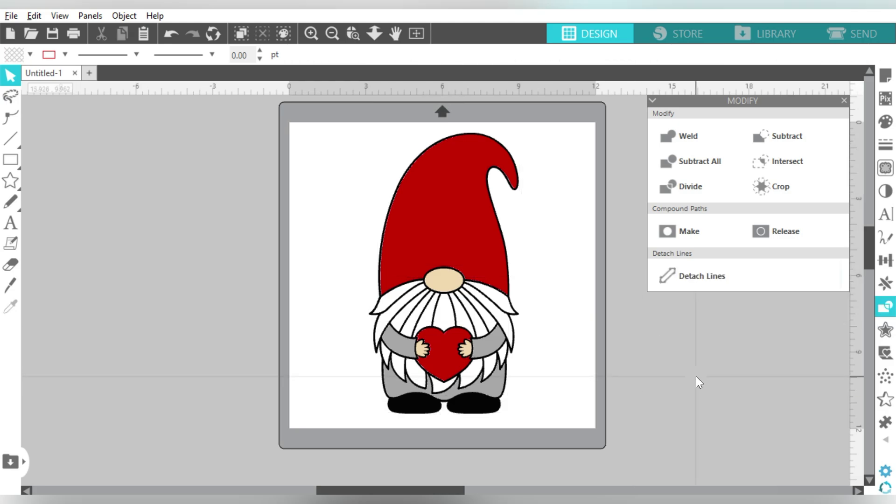